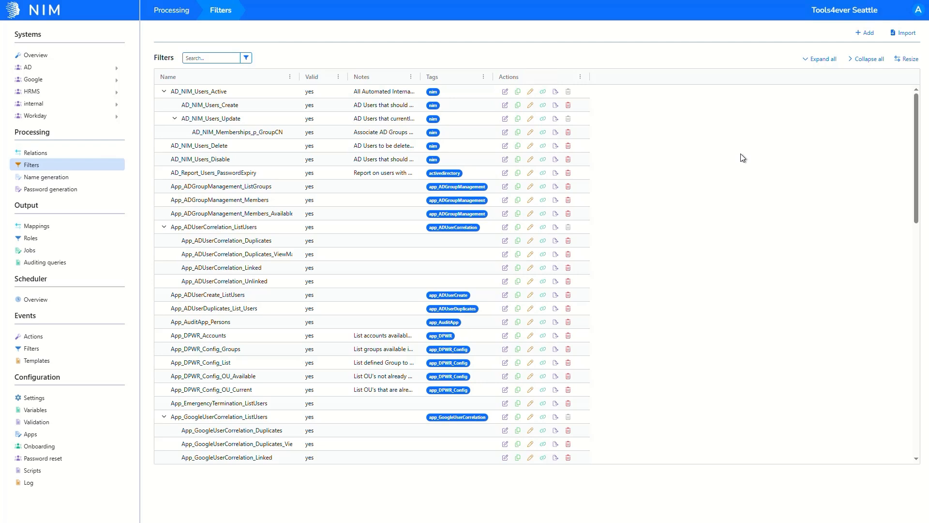
Create a new filter named Google_License_Count.
{"action": "left_click", "coordinate": [855, 35]}
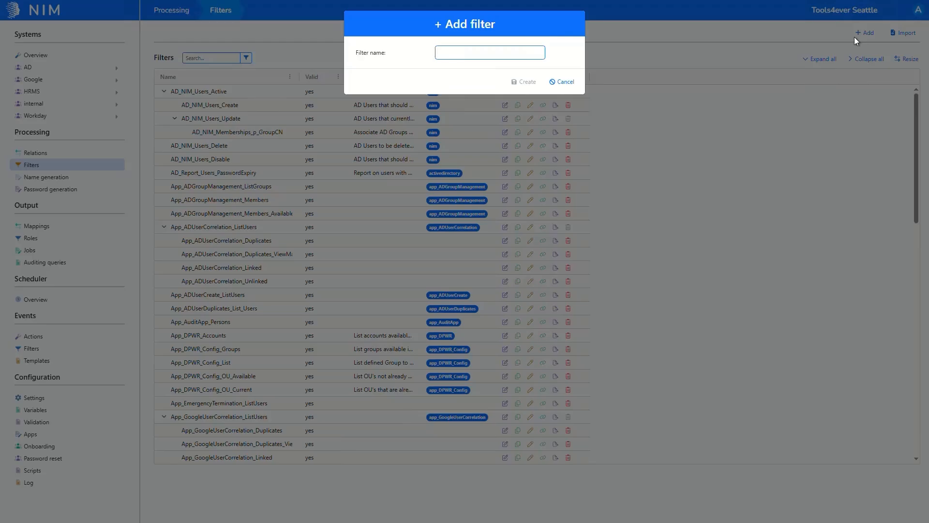
{"action": "type", "text": "Google_License_Count"}
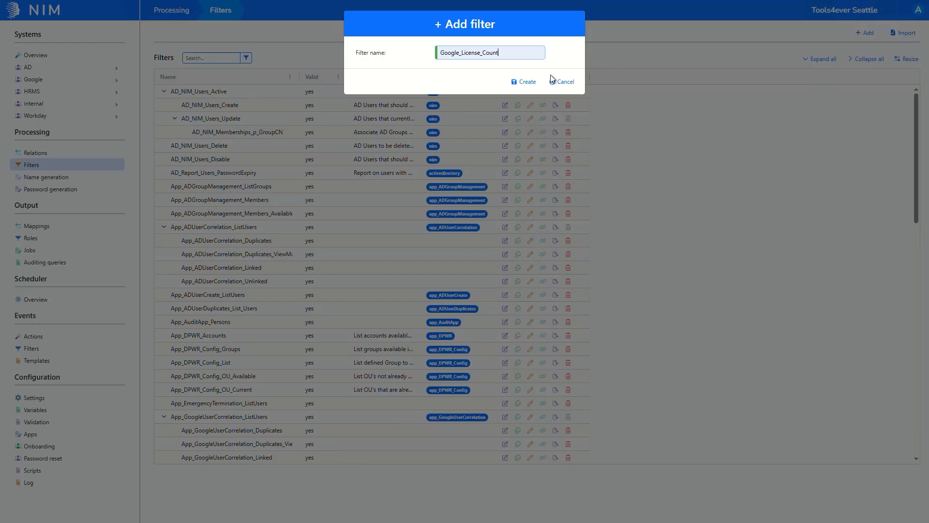
{"action": "left_click", "coordinate": [531, 78]}
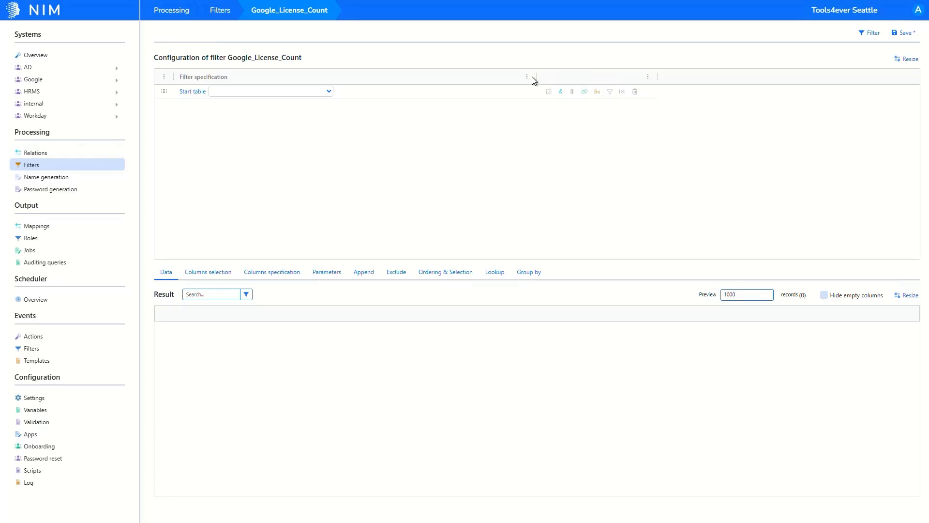
Set the filter's start table to Google.licenses and run the filter to load its records.
{"action": "left_click", "coordinate": [329, 91]}
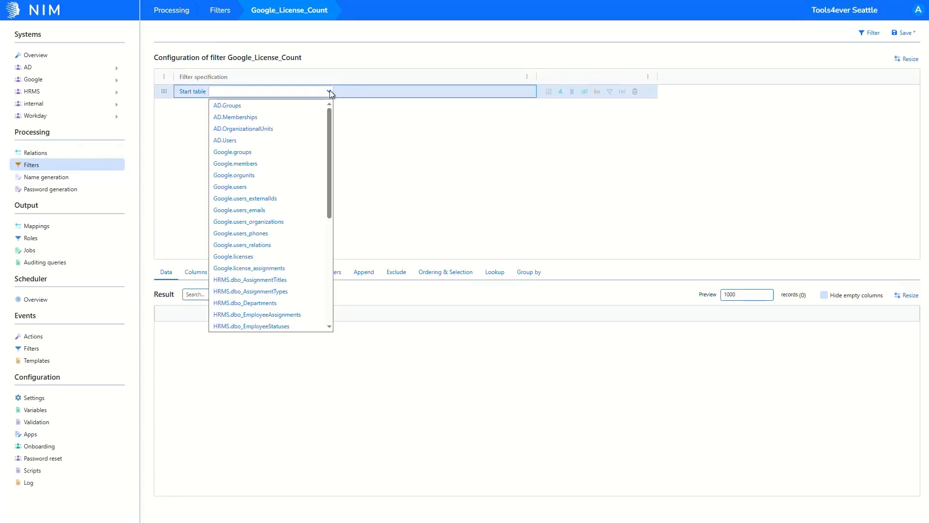
{"action": "left_click", "coordinate": [295, 255]}
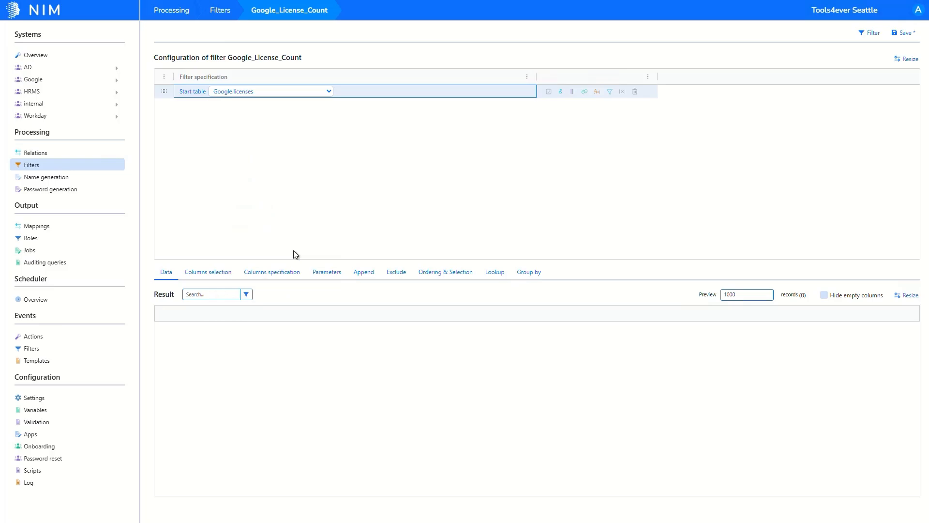
{"action": "left_click", "coordinate": [876, 38]}
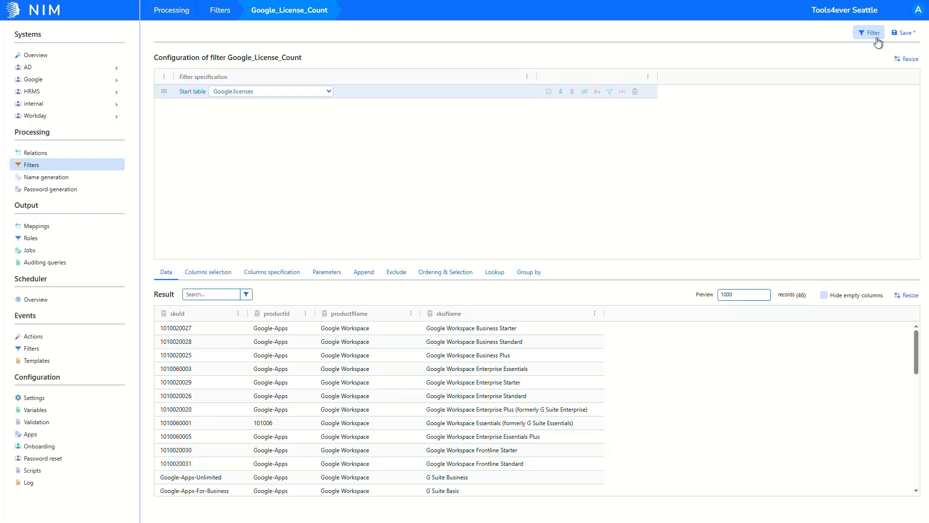
Enable group-by aggregation for the filter and add licenses.productName as the group-by column.
{"action": "left_click", "coordinate": [530, 271]}
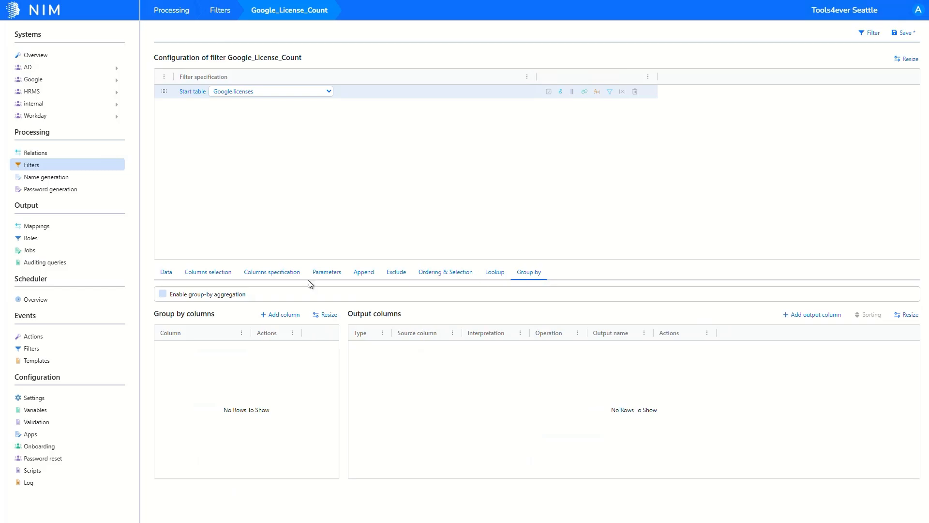
{"action": "left_click", "coordinate": [230, 295]}
{"action": "left_click", "coordinate": [260, 315]}
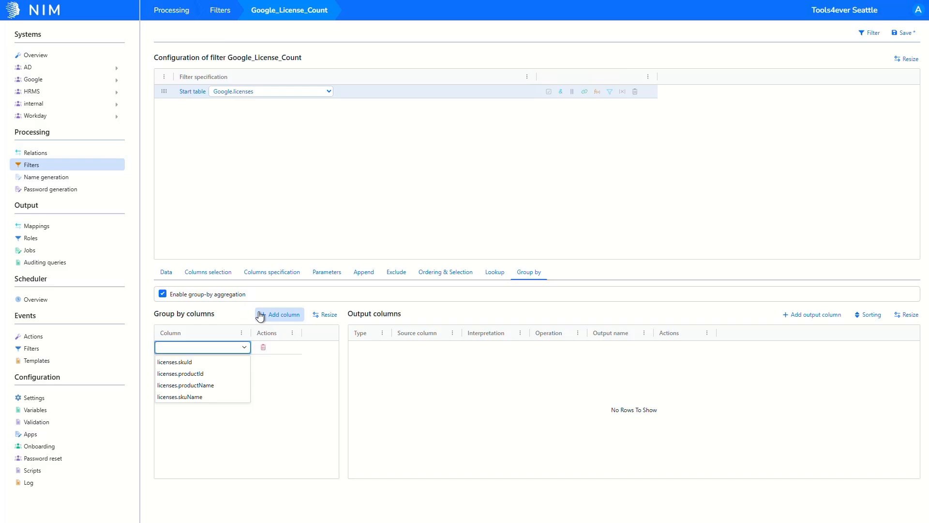
{"action": "left_click", "coordinate": [219, 386]}
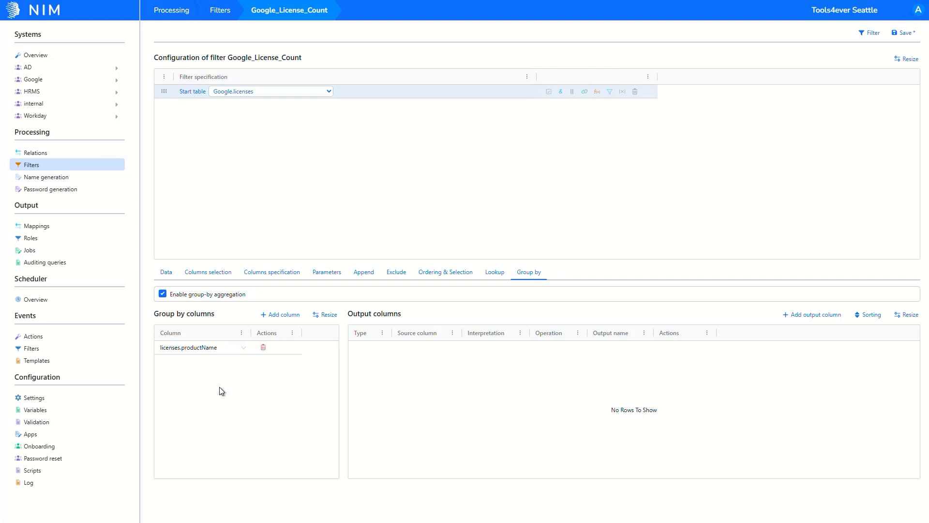
{"action": "left_click", "coordinate": [867, 33]}
Add a source-type output column based on licenses.productName and rerun the filter to refresh the result data.
{"action": "left_click", "coordinate": [784, 315]}
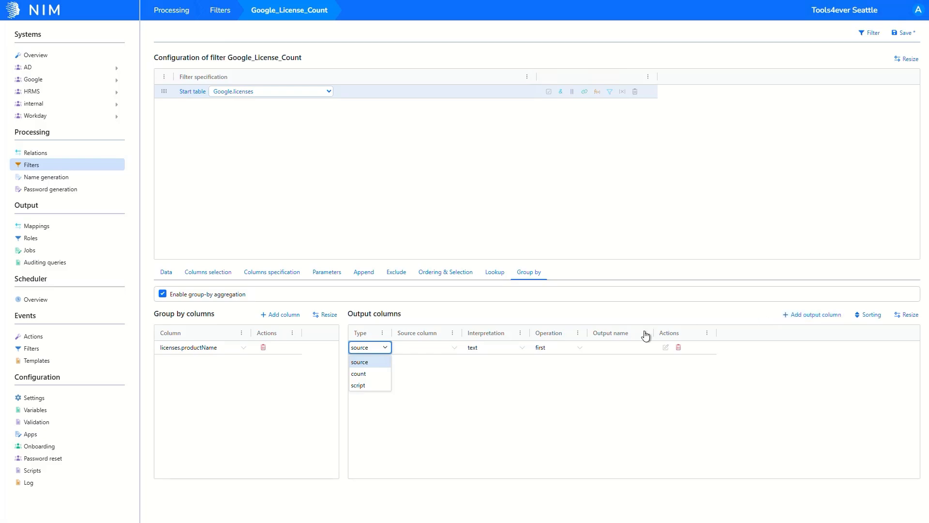
{"action": "left_click", "coordinate": [371, 347]}
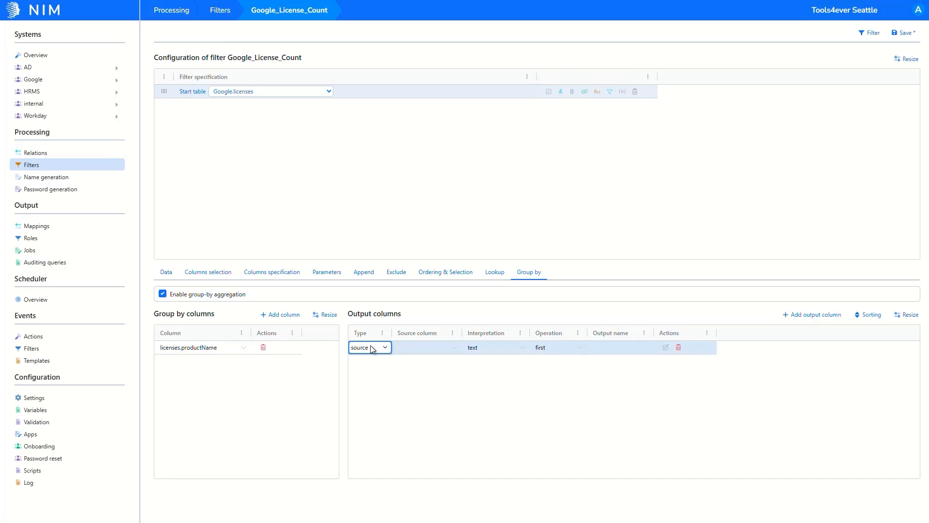
{"action": "left_click", "coordinate": [456, 349]}
{"action": "left_click", "coordinate": [457, 350]}
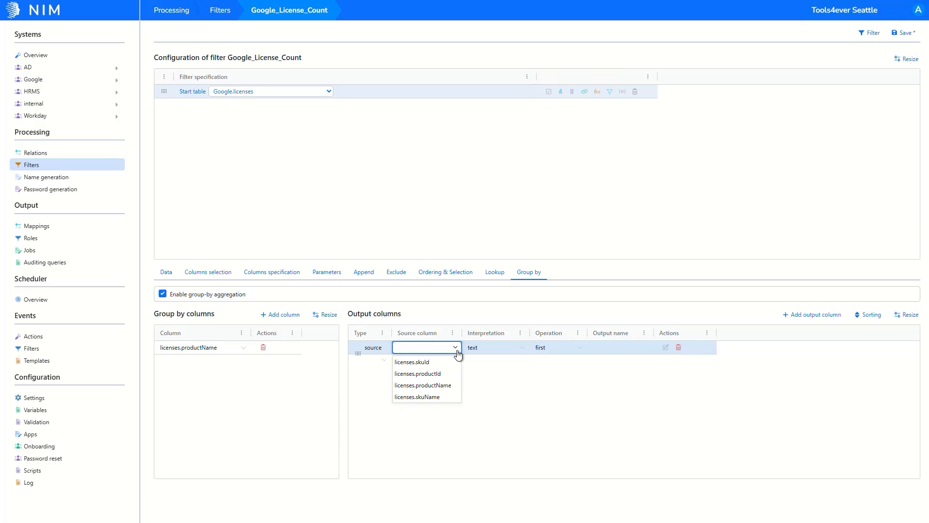
{"action": "left_click", "coordinate": [453, 385]}
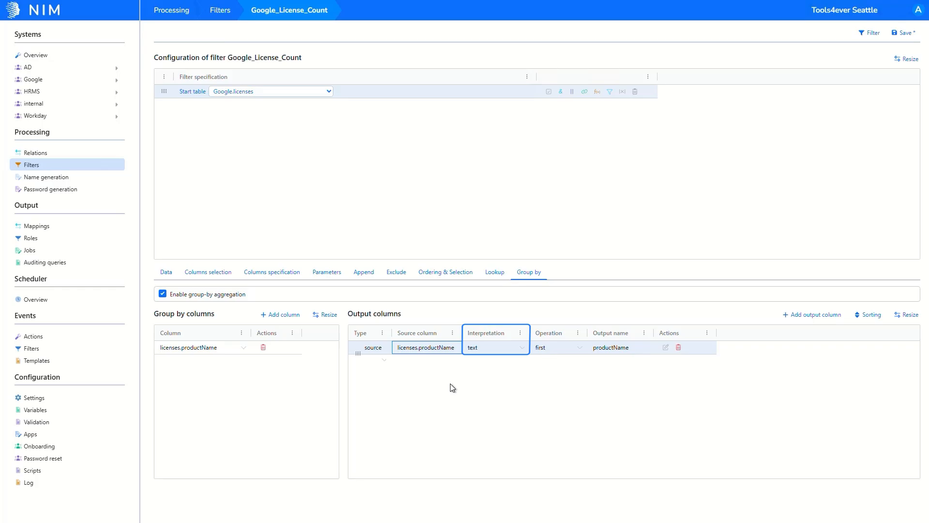
{"action": "key", "text": "Tab"}
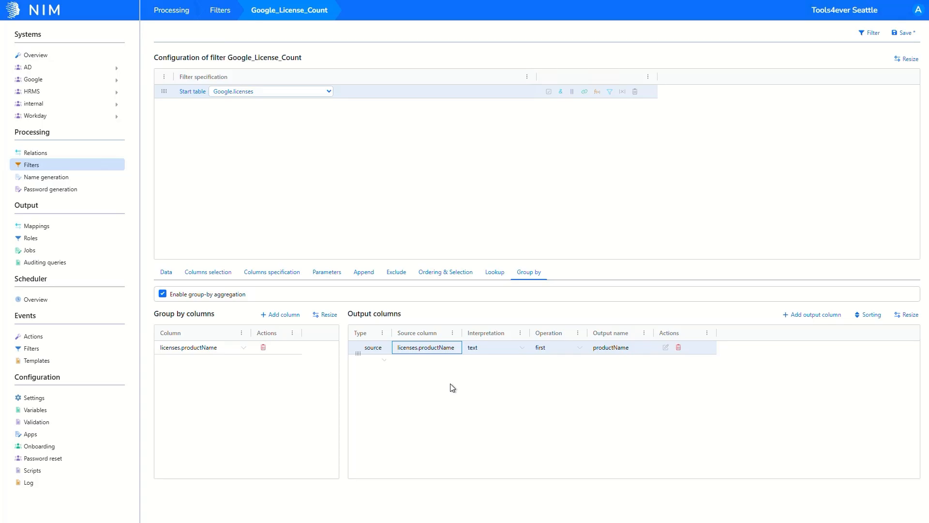
{"action": "left_click", "coordinate": [166, 274]}
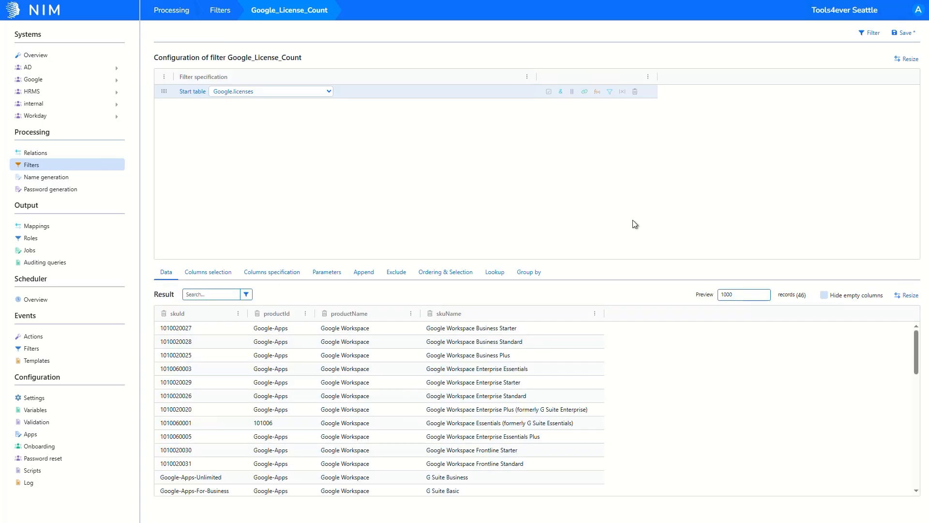
{"action": "left_click", "coordinate": [870, 33]}
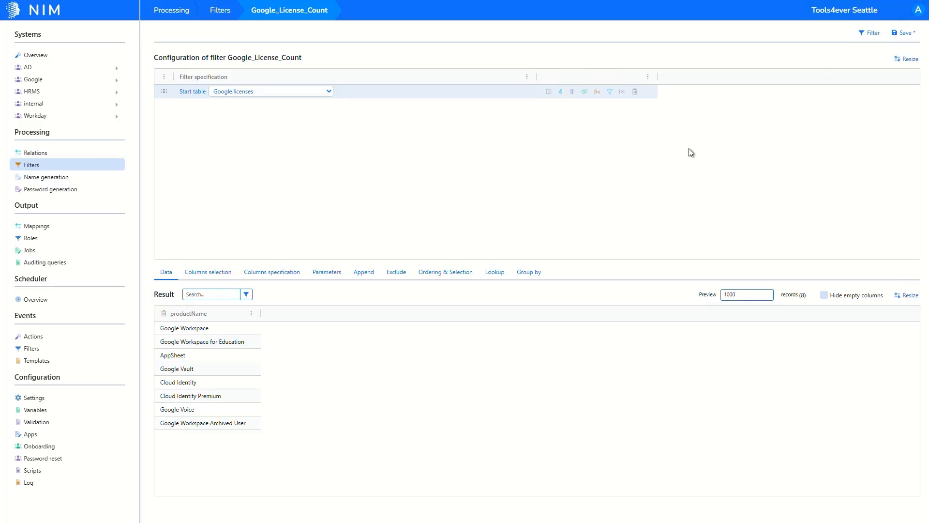
Add a count-type output column to the group-by aggregation and refresh the filter's result data.
{"action": "left_click", "coordinate": [522, 273]}
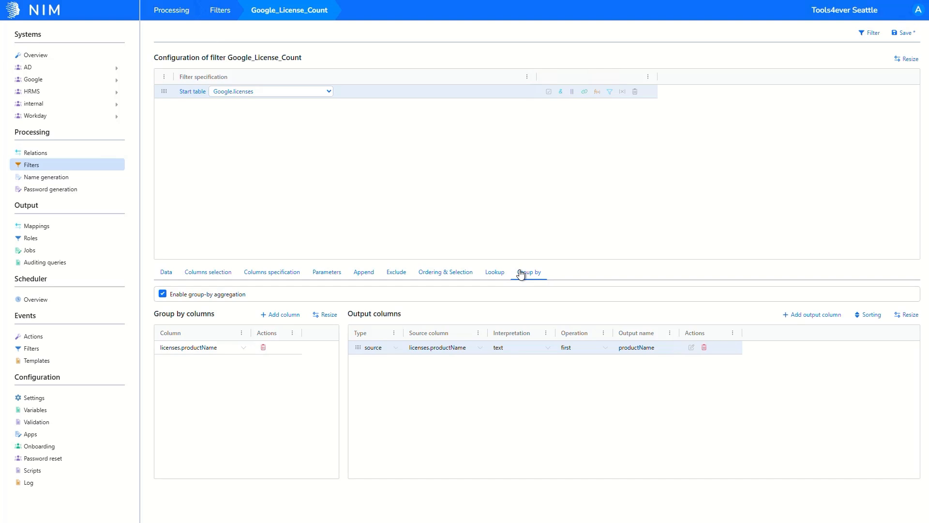
{"action": "left_click", "coordinate": [789, 316]}
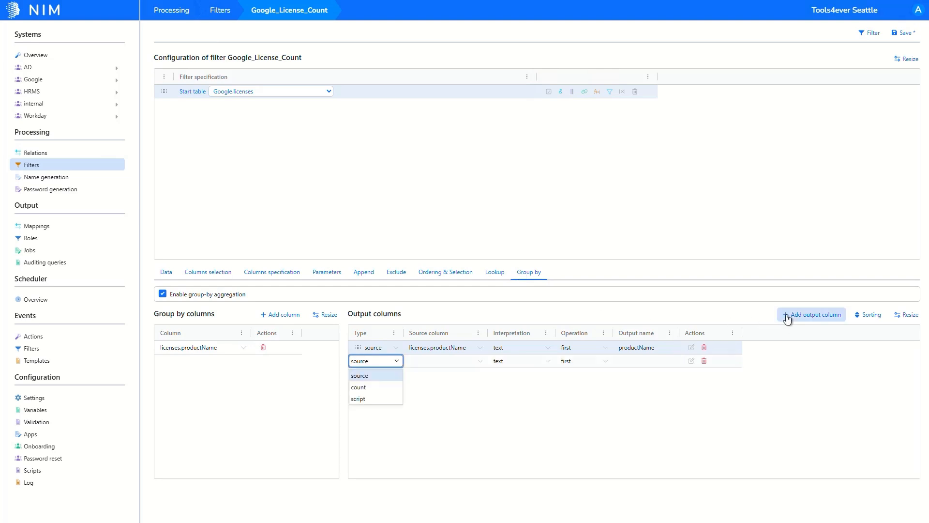
{"action": "left_click", "coordinate": [393, 388]}
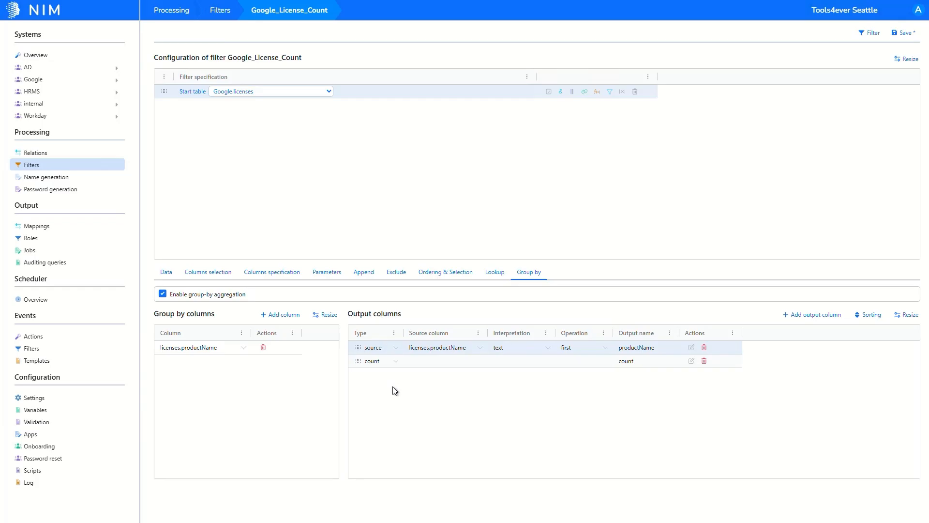
{"action": "left_click", "coordinate": [166, 273]}
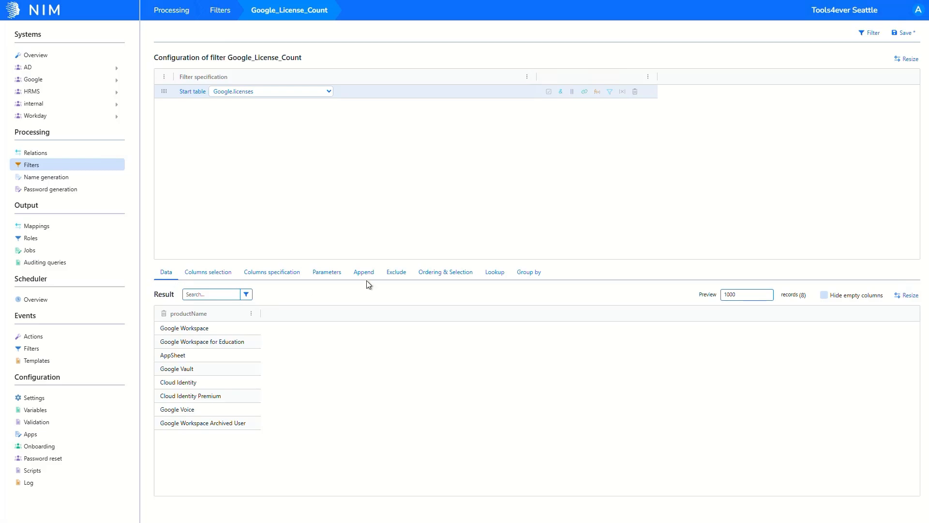
{"action": "left_click", "coordinate": [861, 37]}
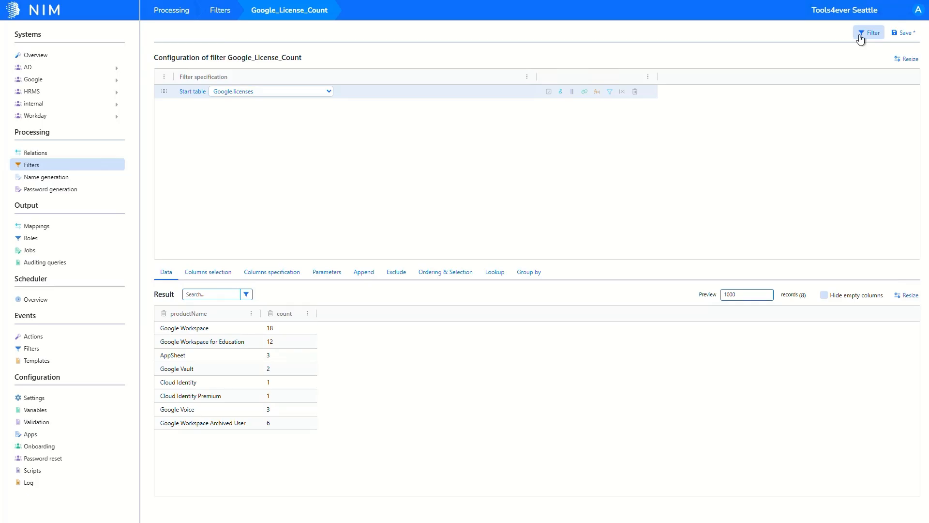
Add a condition to the Google.licenses table that productName contains (ci) Google, and rerun the filter.
{"action": "left_click", "coordinate": [597, 93]}
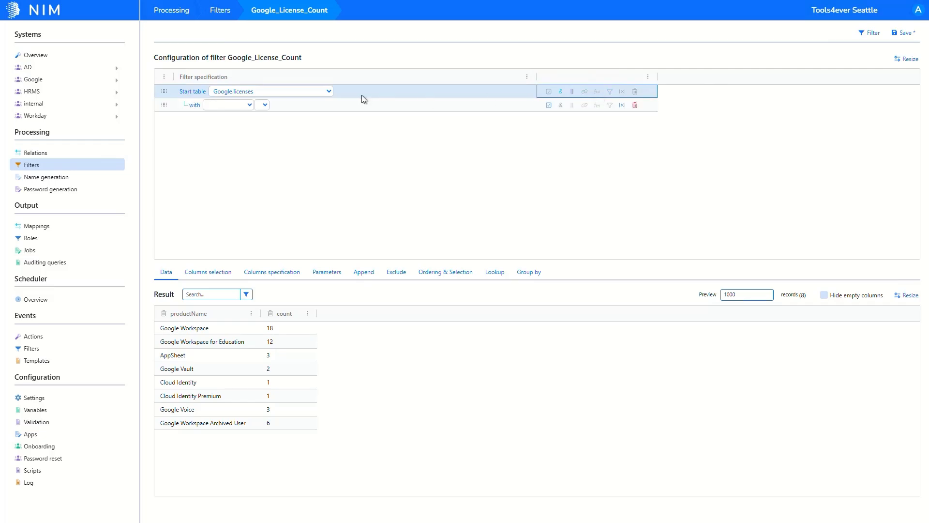
{"action": "left_click", "coordinate": [249, 104]}
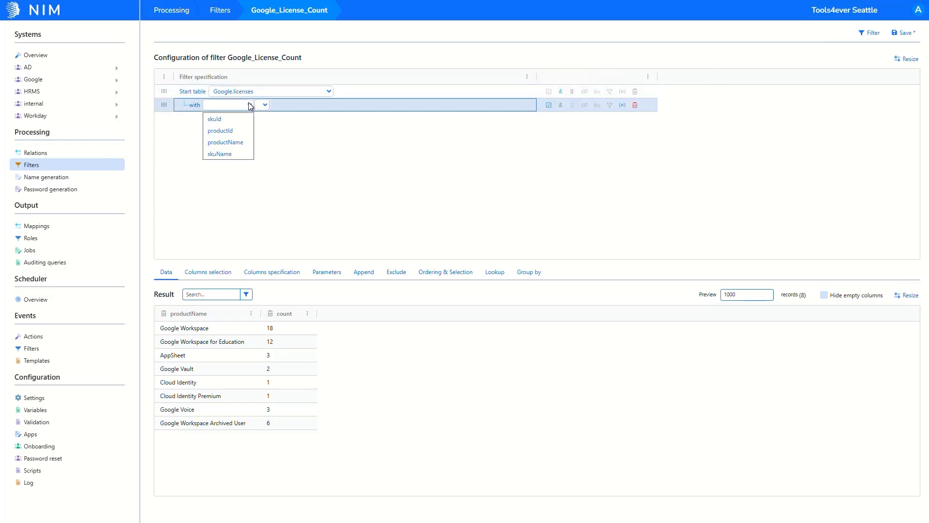
{"action": "left_click", "coordinate": [246, 142]}
{"action": "left_click", "coordinate": [291, 106]}
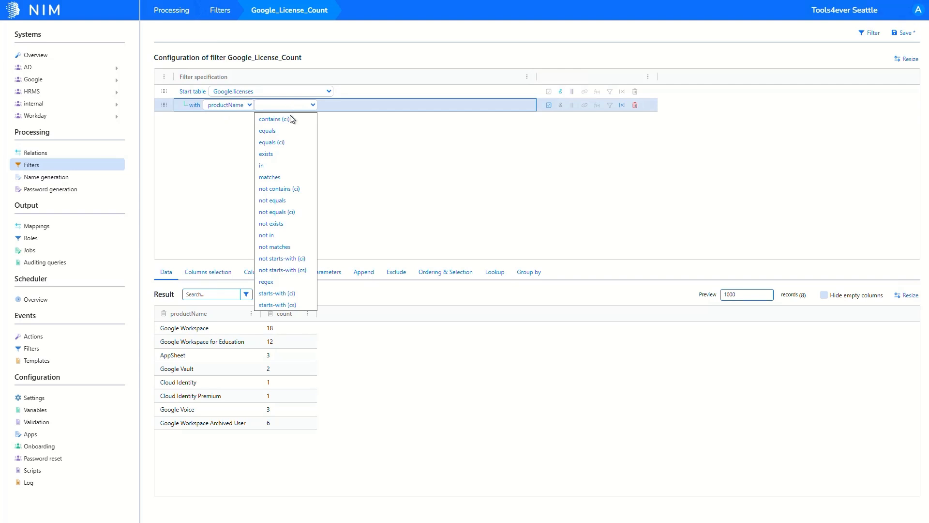
{"action": "left_click", "coordinate": [290, 119]}
{"action": "left_click", "coordinate": [335, 106]}
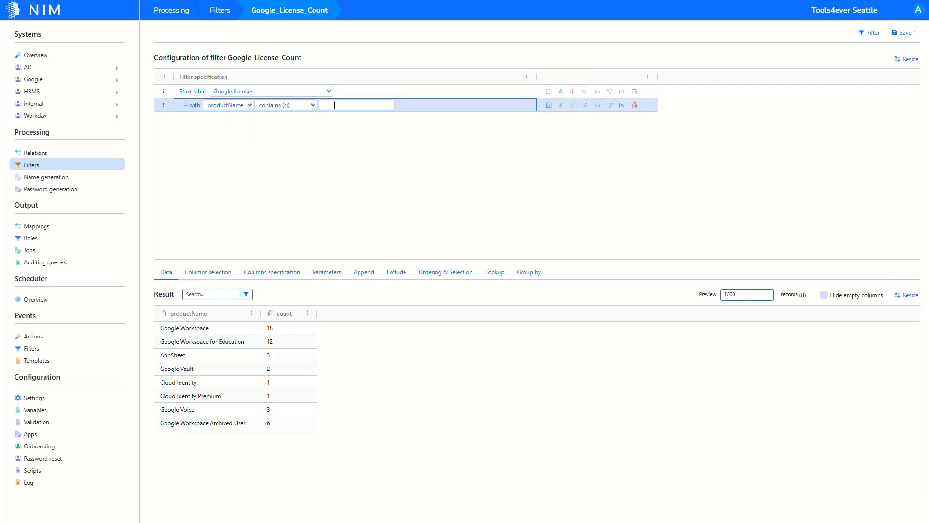
{"action": "type", "text": "Google"}
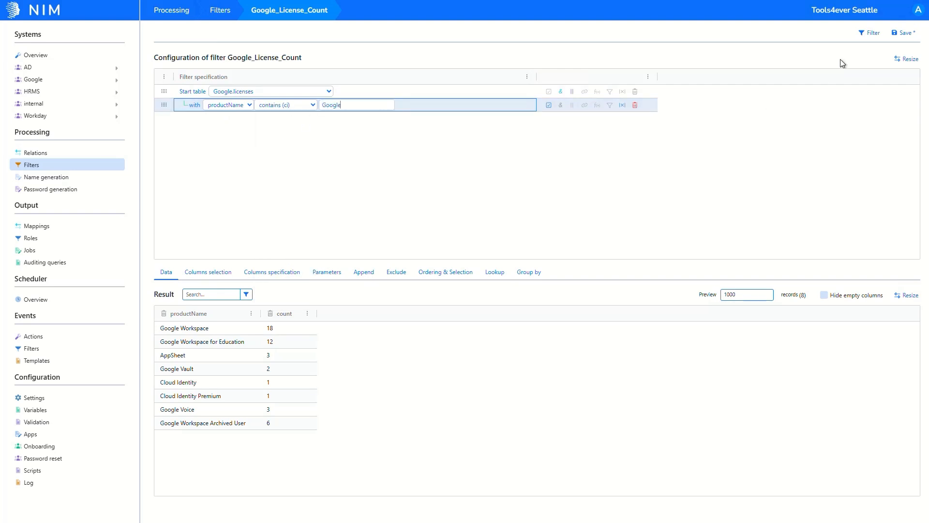
{"action": "left_click", "coordinate": [861, 34]}
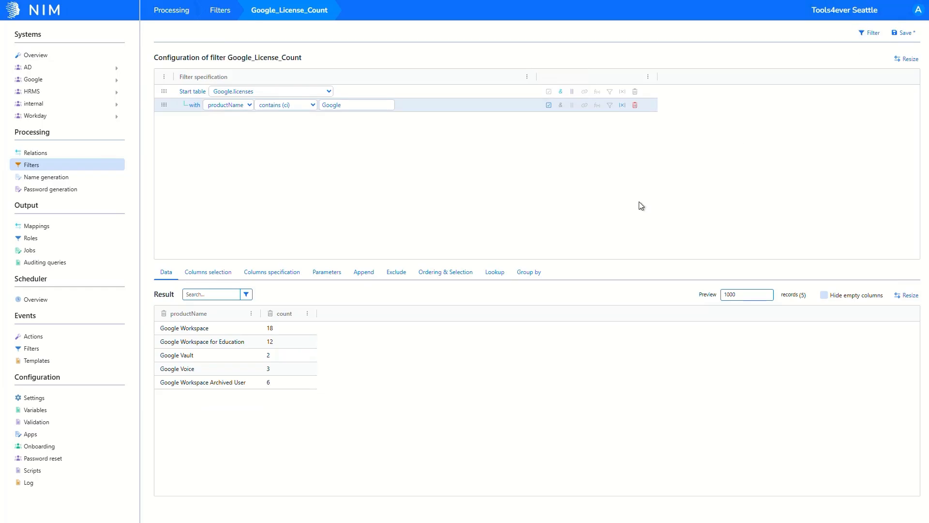
Add a third group-by output column of type script.
{"action": "left_click", "coordinate": [529, 273]}
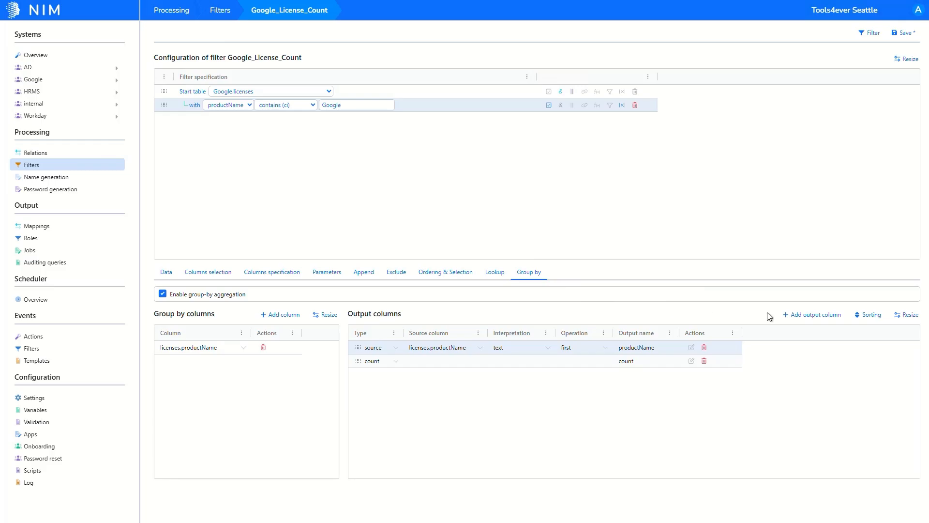
{"action": "left_click", "coordinate": [791, 315]}
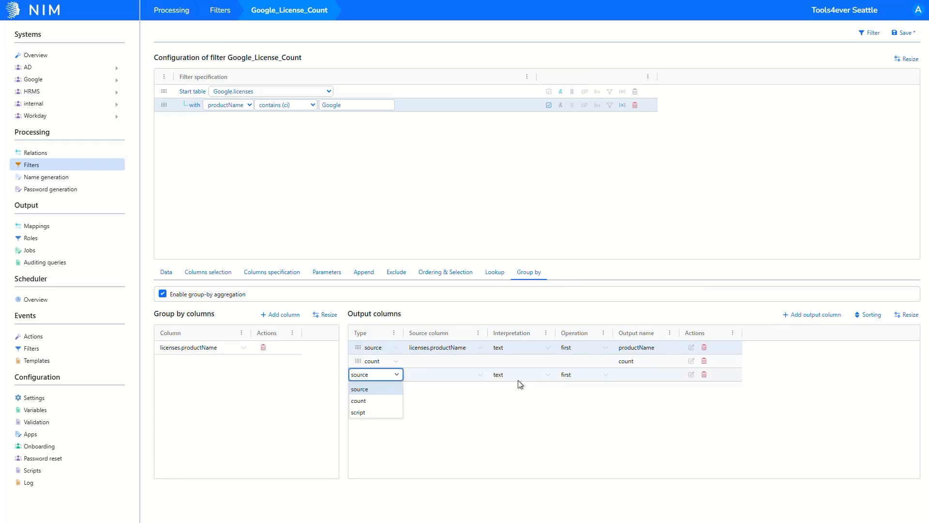
{"action": "left_click", "coordinate": [382, 412]}
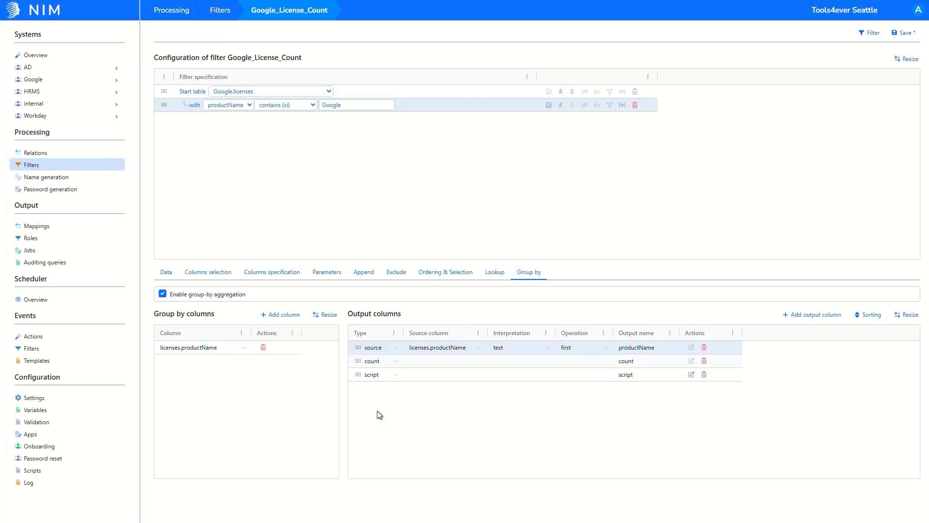
Replace the script column's code with if (data['row']['count']>= '5') { return true; } else {return false;}, save and close it, and rerun the filter.
{"action": "left_click", "coordinate": [691, 374]}
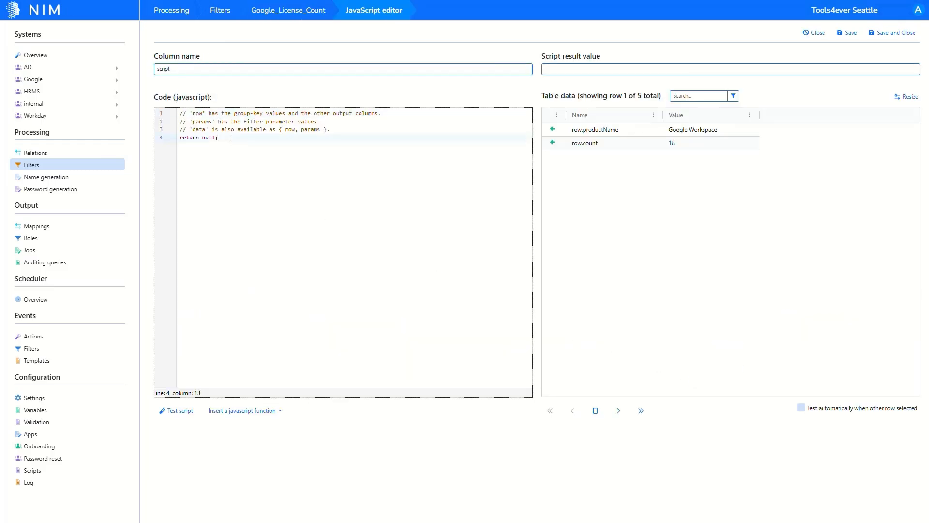
{"action": "left_click_drag", "start_coordinate": [221, 137], "coordinate": [179, 99]}
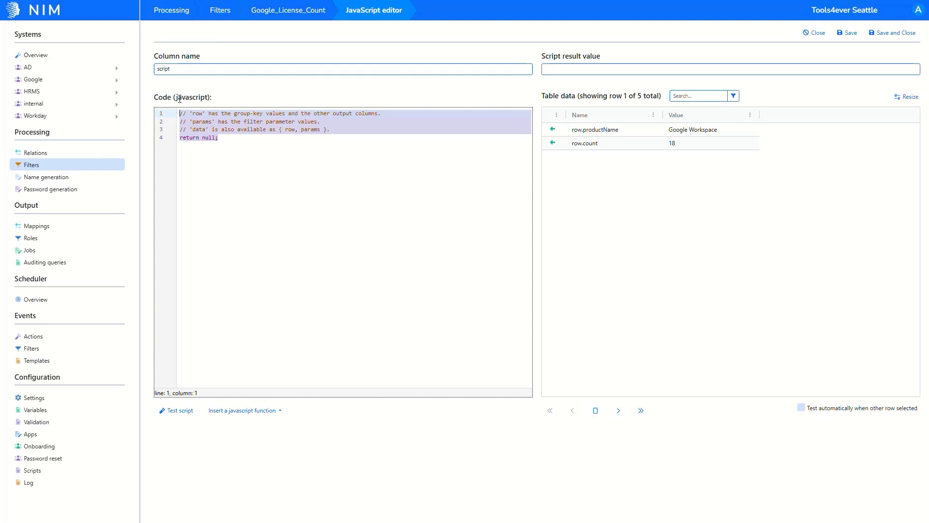
{"action": "type", "text": "if (data['row']['count']>= '5') {   return true; } else {return false;}"}
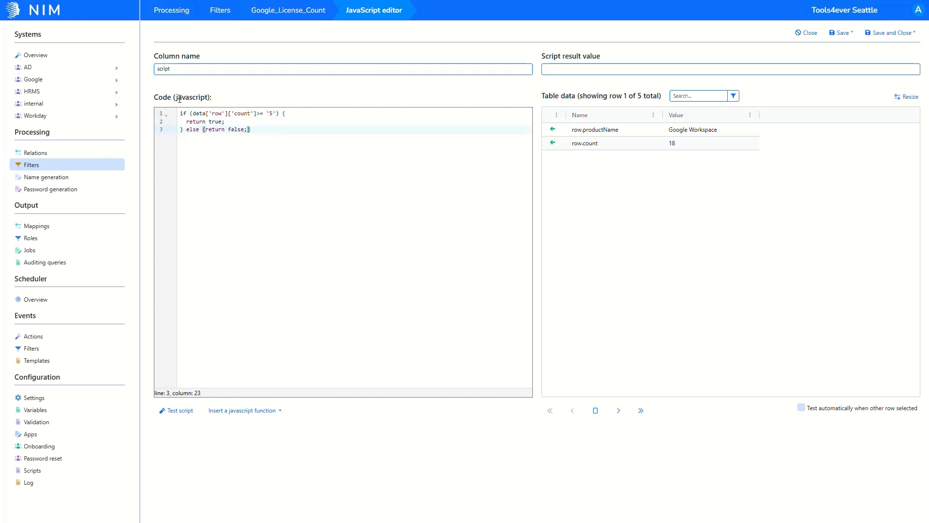
{"action": "left_click", "coordinate": [891, 35]}
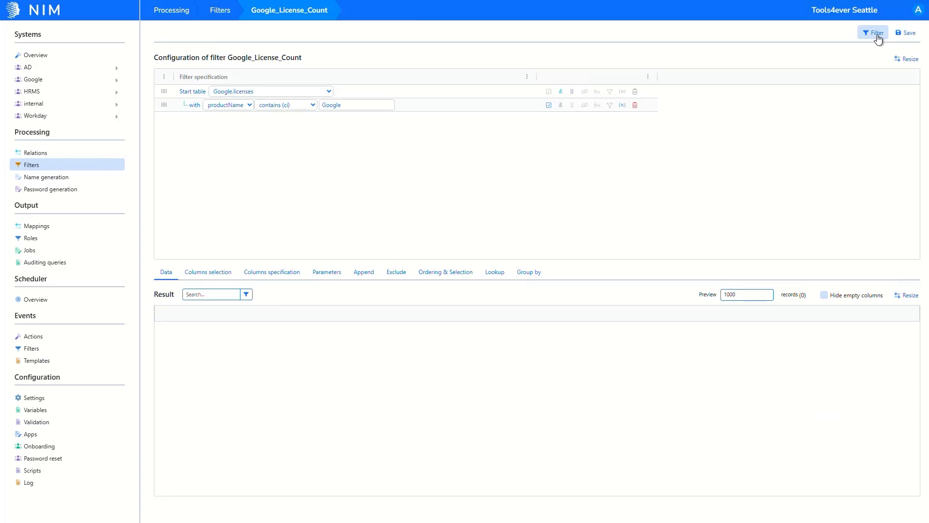
{"action": "left_click", "coordinate": [876, 34]}
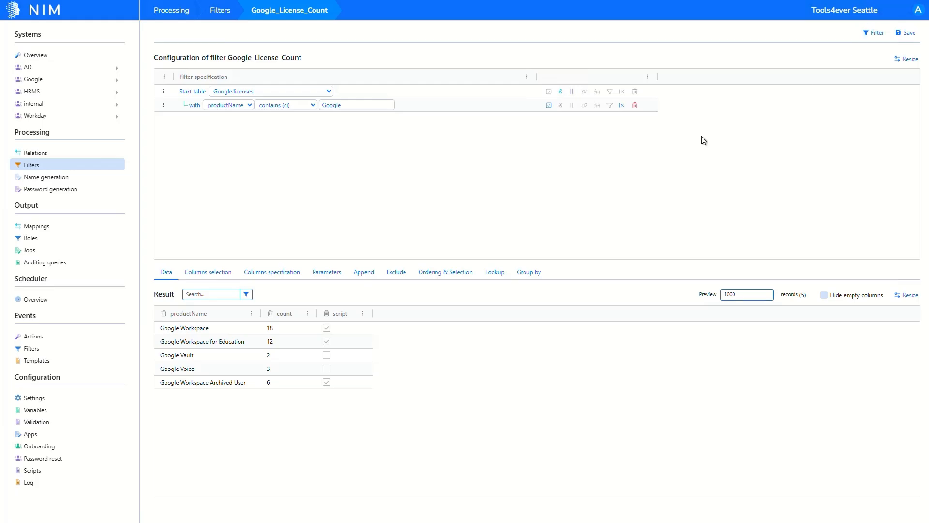
Set the group-by result sorting to descending for productName, count and script, keeping missing values as largest for productName.
{"action": "left_click", "coordinate": [536, 280]}
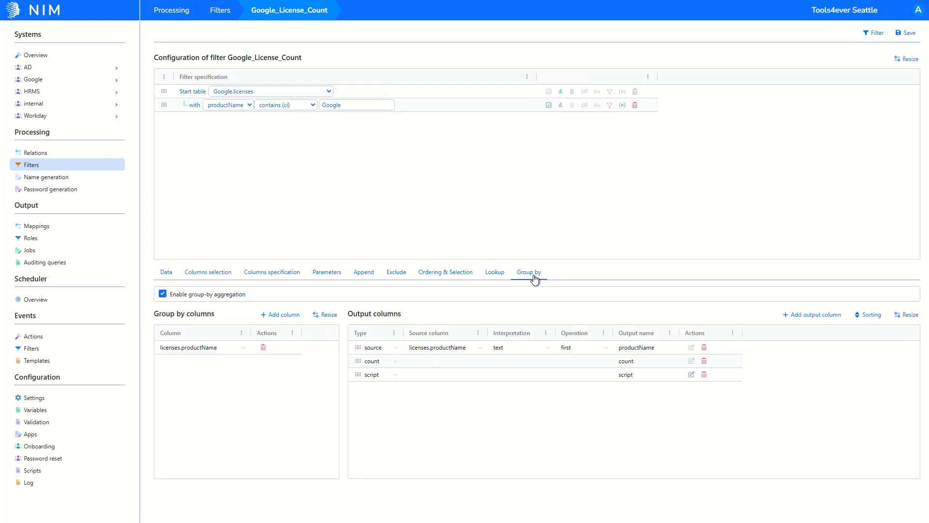
{"action": "left_click", "coordinate": [854, 315]}
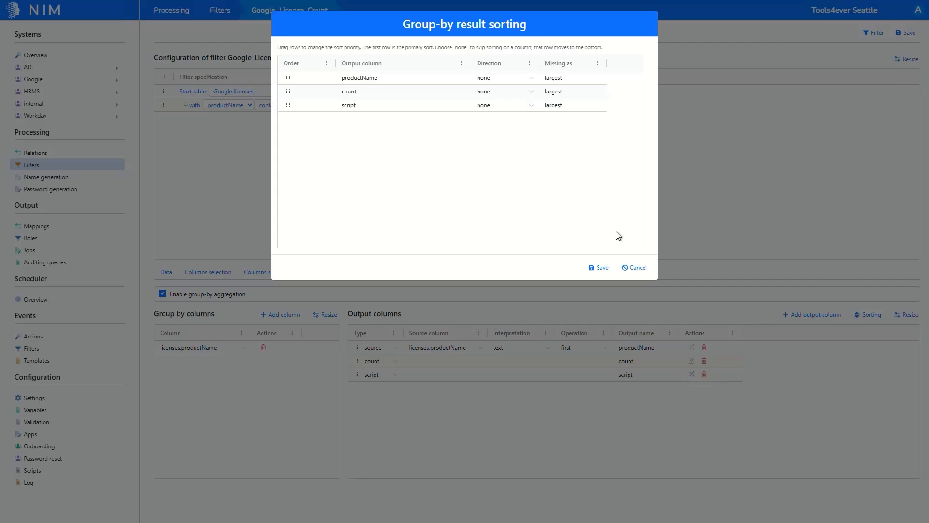
{"action": "left_click", "coordinate": [530, 78]}
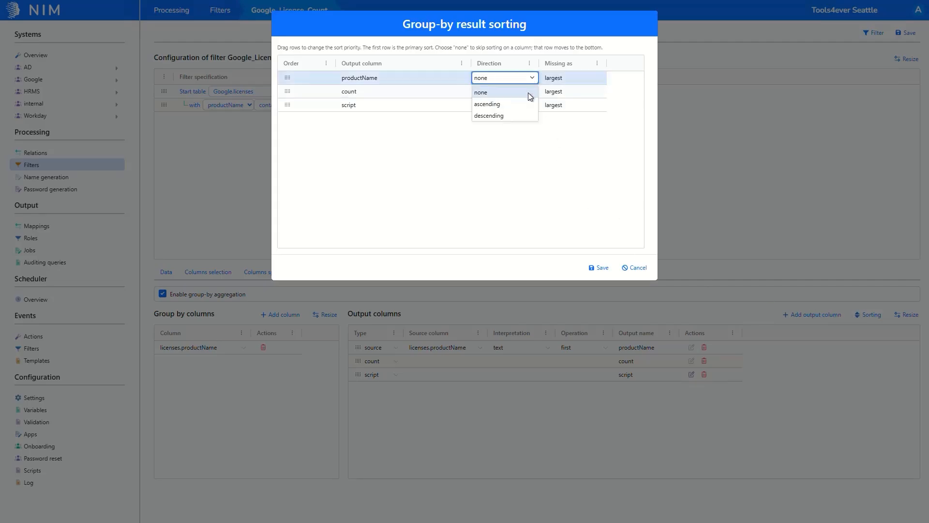
{"action": "left_click", "coordinate": [522, 114]}
{"action": "left_click", "coordinate": [529, 92]}
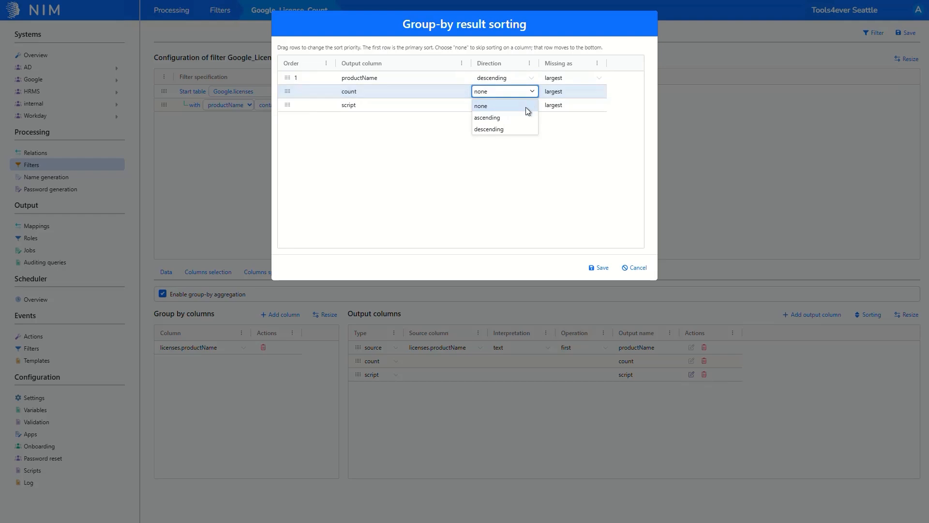
{"action": "left_click", "coordinate": [522, 128]}
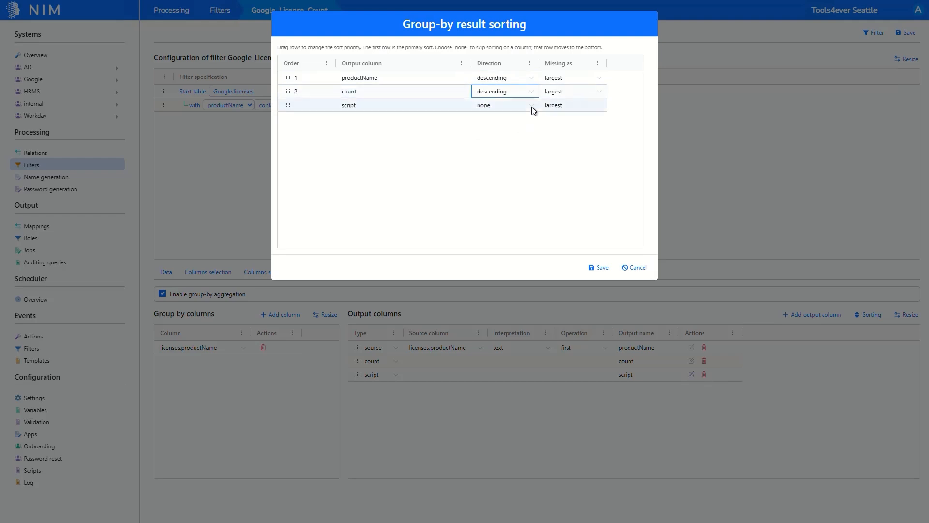
{"action": "left_click", "coordinate": [531, 105]}
{"action": "left_click", "coordinate": [525, 138]}
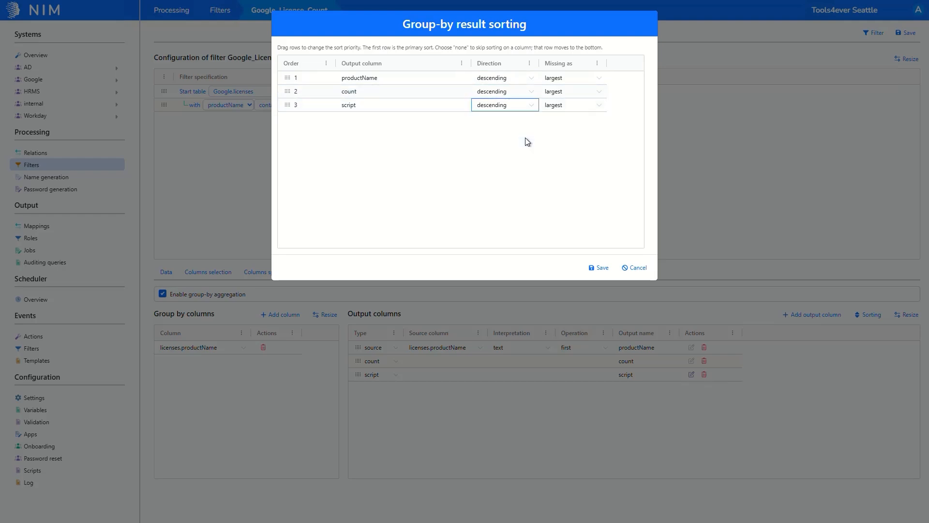
{"action": "left_click", "coordinate": [600, 81]}
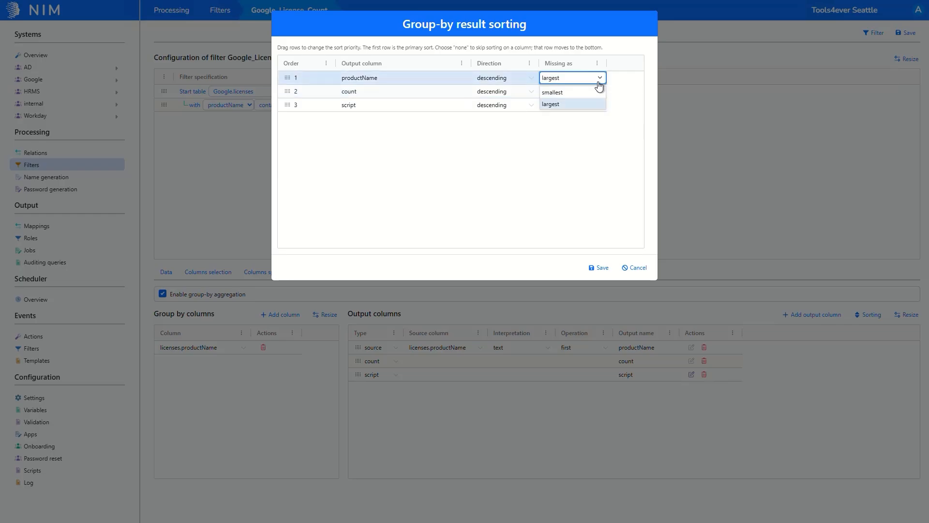
{"action": "left_click", "coordinate": [600, 86]}
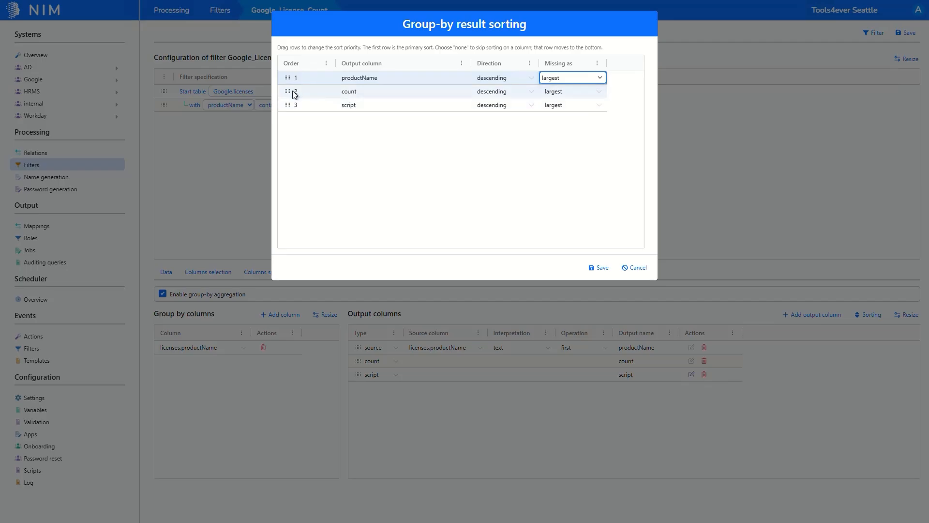
Move count above productName as the primary sort, save the sorting, and rerun the filter on its result data.
{"action": "left_click_drag", "start_coordinate": [288, 78], "coordinate": [287, 94]}
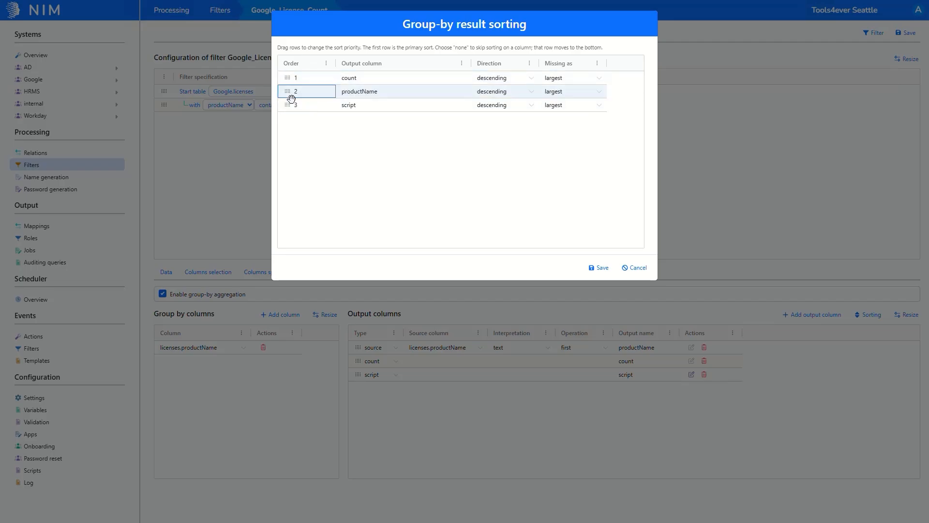
{"action": "left_click", "coordinate": [598, 269]}
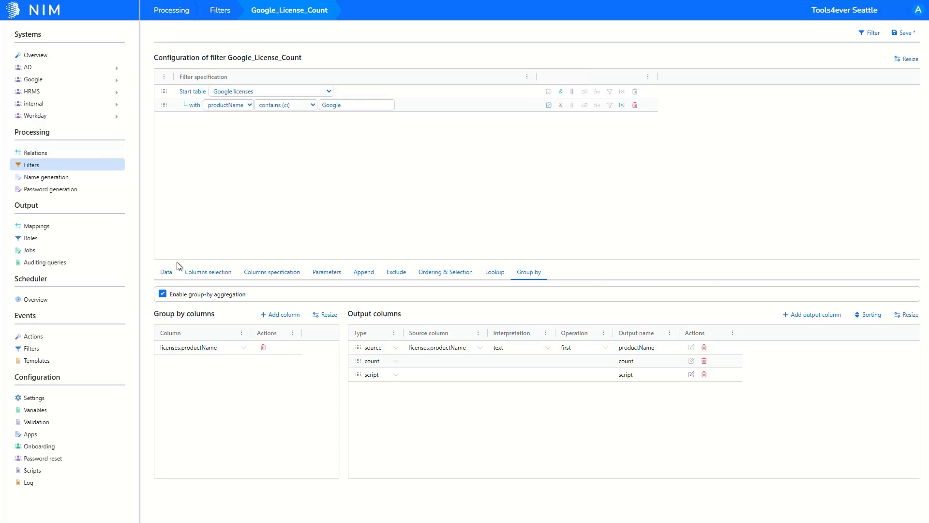
{"action": "left_click", "coordinate": [169, 271]}
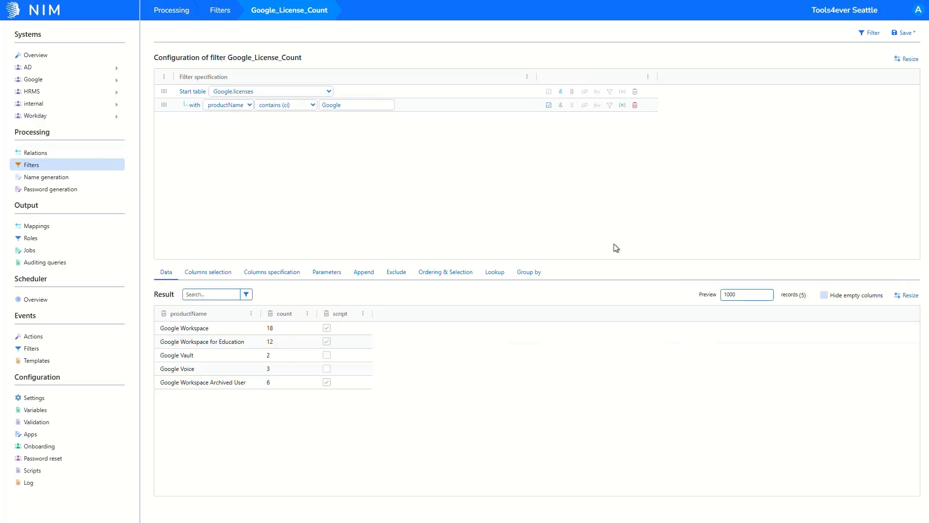
{"action": "left_click", "coordinate": [863, 34]}
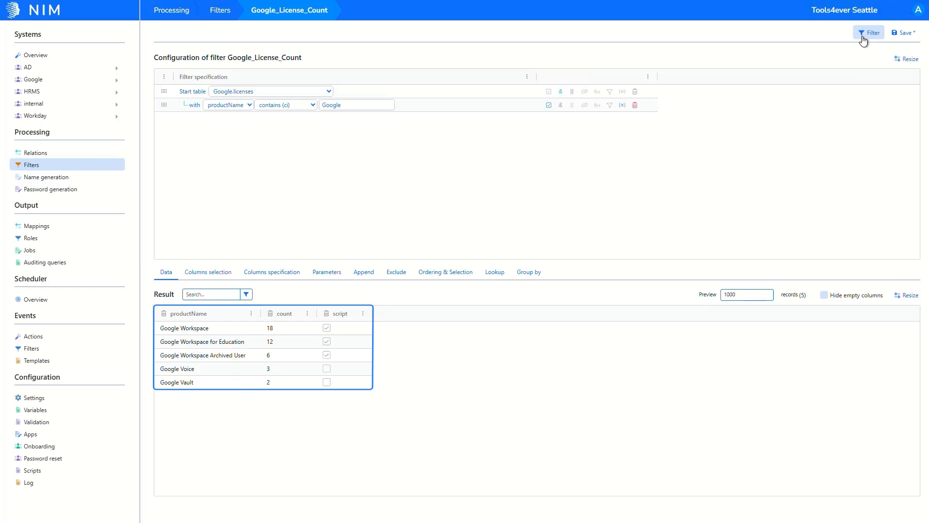